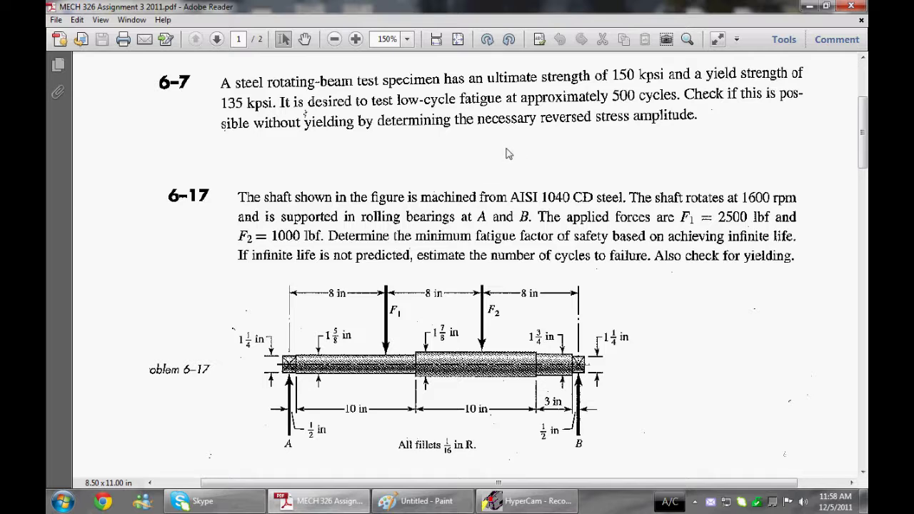
# Step: Type 'Sut = 150ksi' and 'Sy = 135ksi' on separate lines in Paint's text box
pyautogui.click(426, 500)
pyautogui.moveTo(503, 97); pyautogui.dragTo(502, 140)
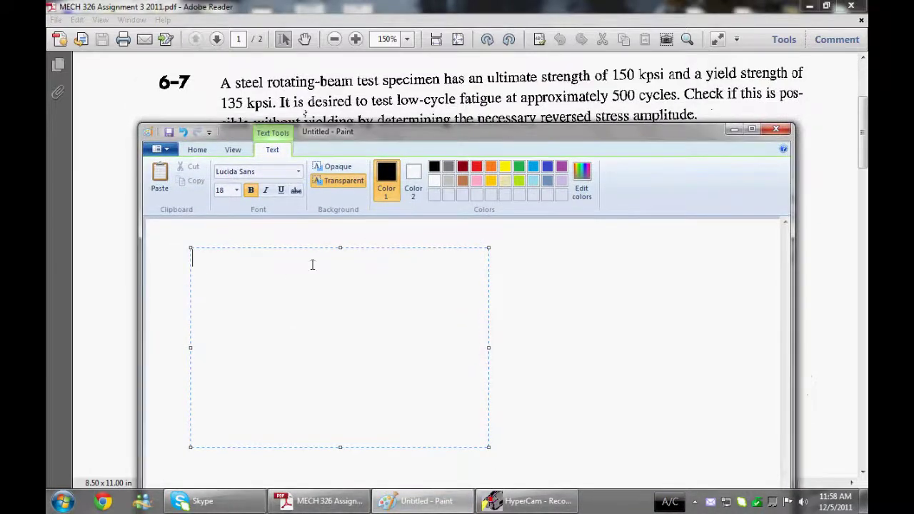
pyautogui.write('Sut = 150ksi')
pyautogui.press('Return')
pyautogui.write('Sy')
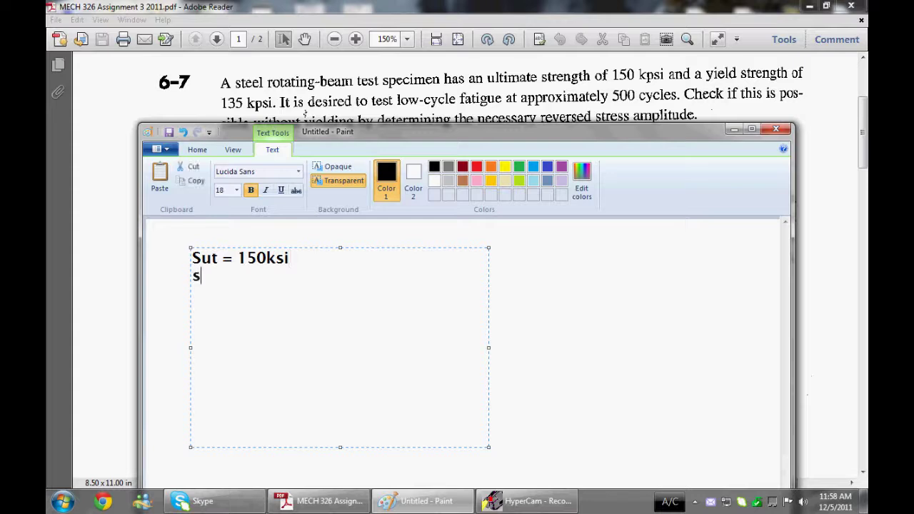
pyautogui.write(' = 135 ksi')
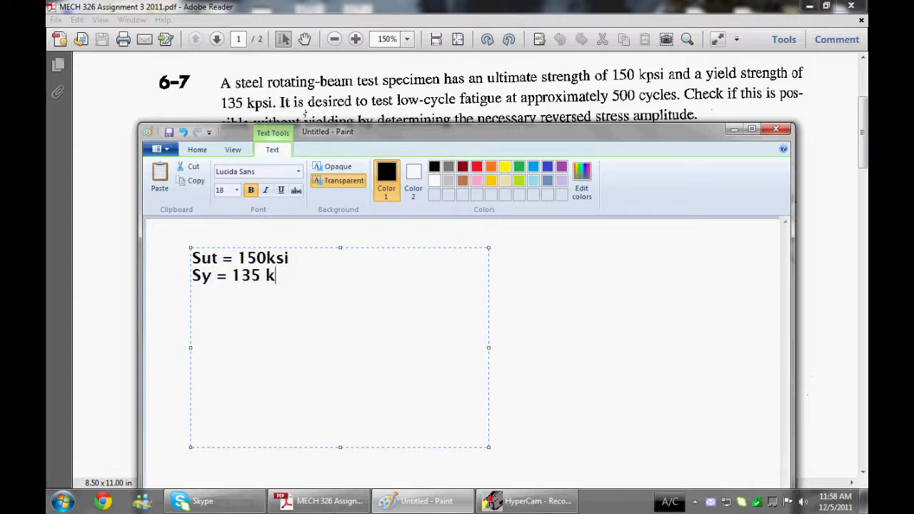
pyautogui.press('BackSpace')
pyautogui.press('BackSpace')
pyautogui.press('BackSpace')
pyautogui.press('BackSpace')
pyautogui.write('ksi')
pyautogui.press('Return')
pyautogui.moveTo(426, 139); pyautogui.dragTo(449, 154)
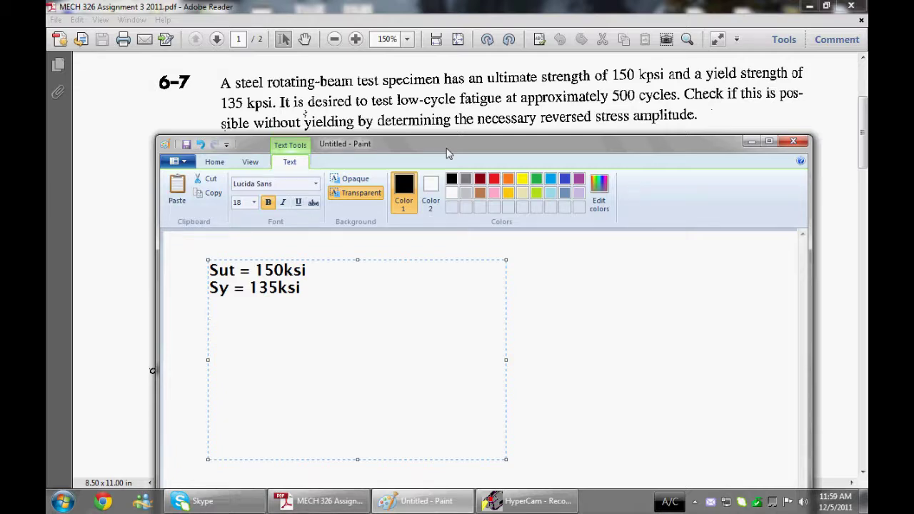
# Step: Write 'Sf >= Sut* N^(log(f)/3) (1<N<1000)' with 'f = 0.799' below it
pyautogui.write('Sf >= Sut* ')
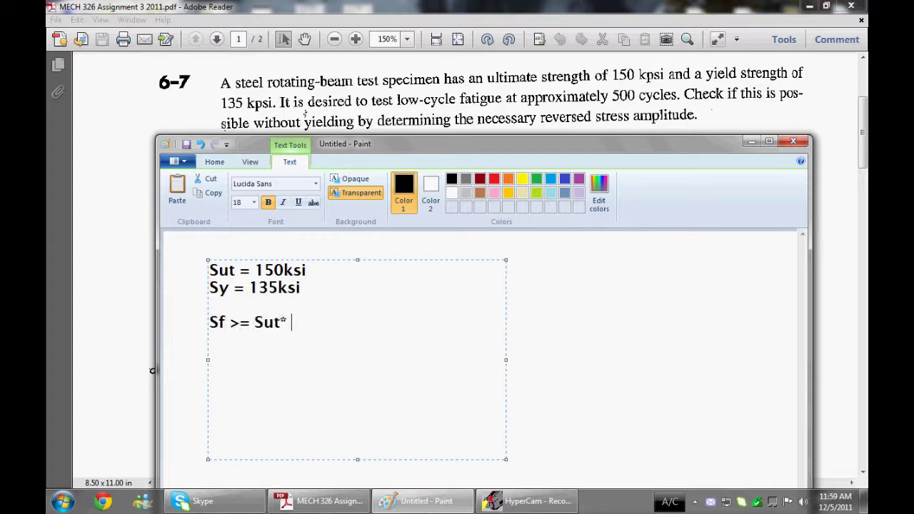
pyautogui.write('N^(log')
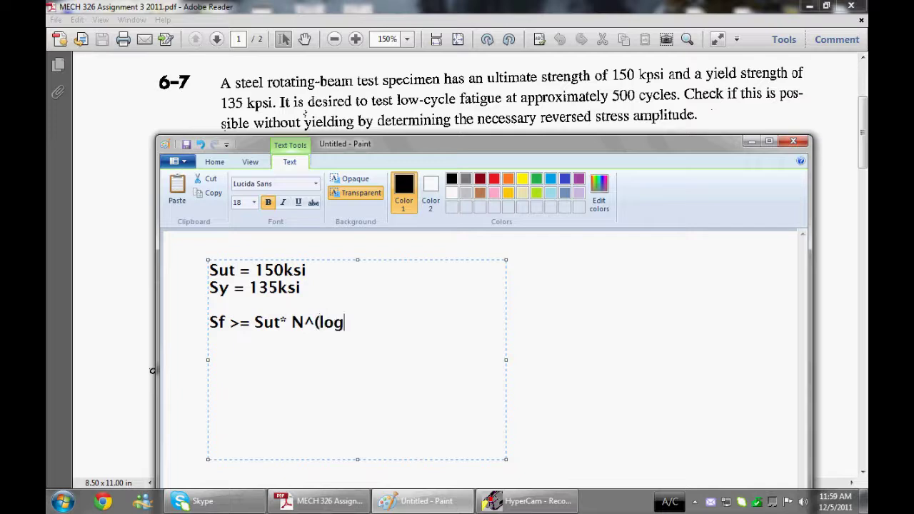
pyautogui.write('(f)/3)')
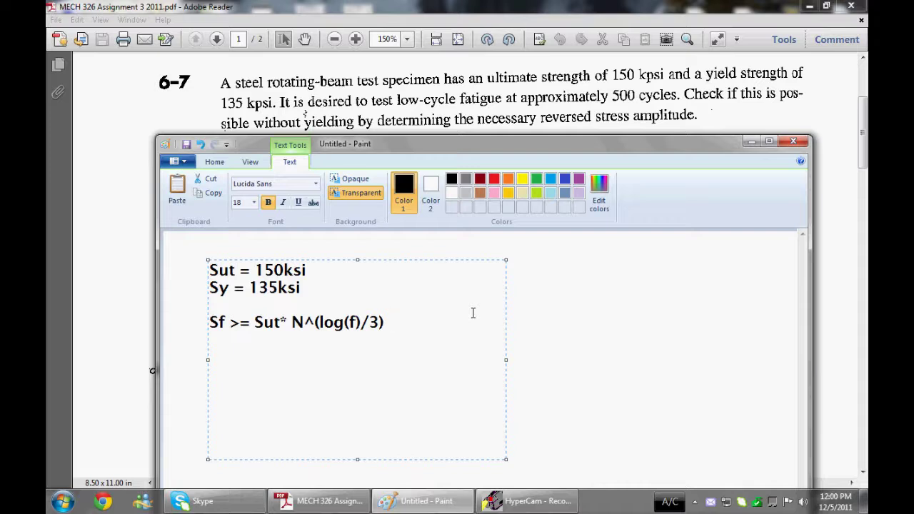
pyautogui.write('(1<N<')
pyautogui.click(472, 313)
pyautogui.write('100')
pyautogui.press('BackSpace')
pyautogui.press('BackSpace')
pyautogui.press('BackSpace')
pyautogui.press('BackSpace')
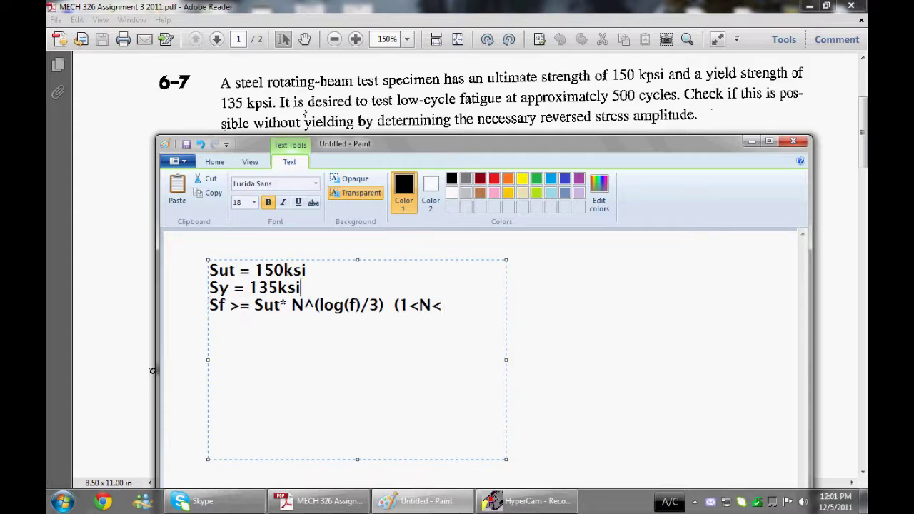
pyautogui.press('Return')
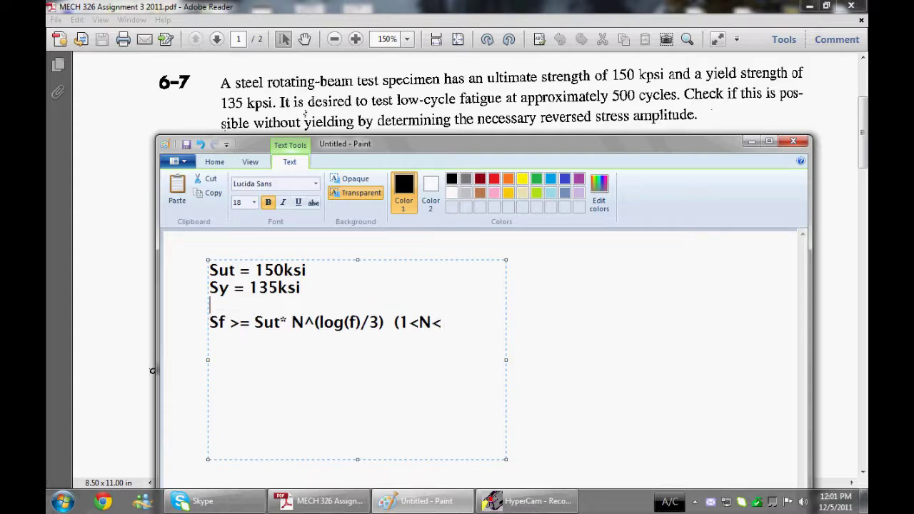
pyautogui.click(447, 341)
pyautogui.write('1000)')
pyautogui.press('Return')
pyautogui.press('Return')
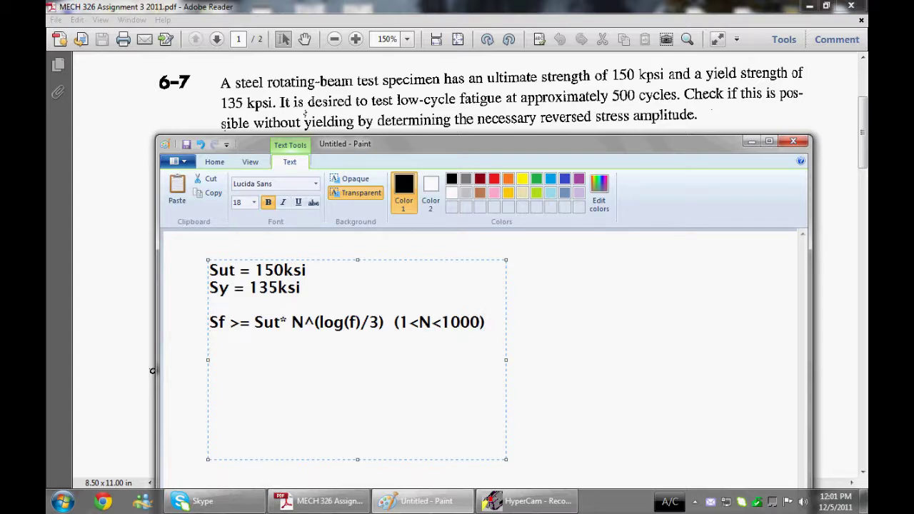
pyautogui.write('f = 0.799')
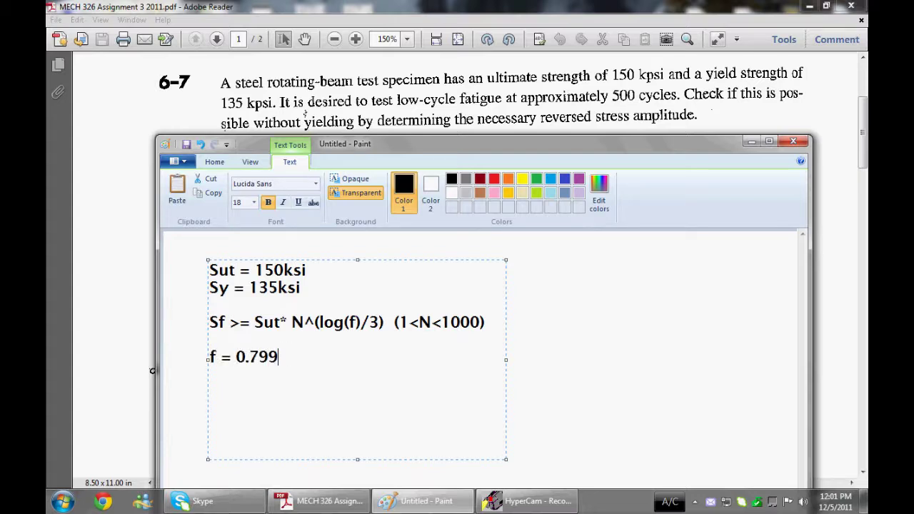
# Step: Write 'Sf >= 150ksi*(500)^(log(0.799)/3)', its result '= 122.6ksi', and the note 'Sf<Sy'
pyautogui.press('Return')
pyautogui.press('Return')
pyautogui.write('Sf >= 150ksi*(50')
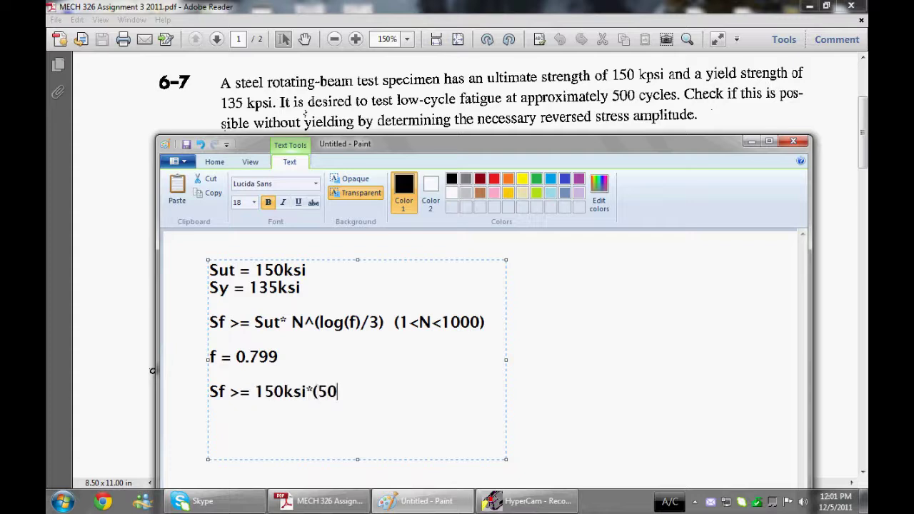
pyautogui.write('0)^(log')
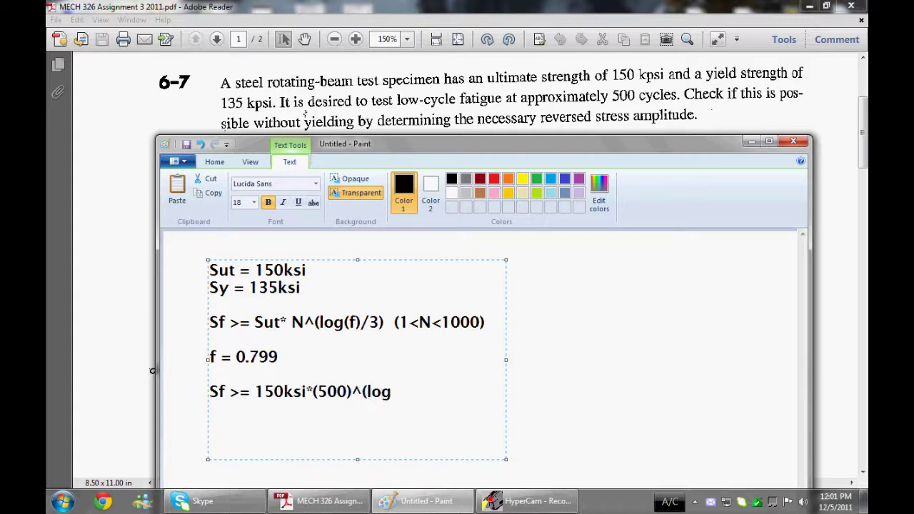
pyautogui.write('(0.799)/3)')
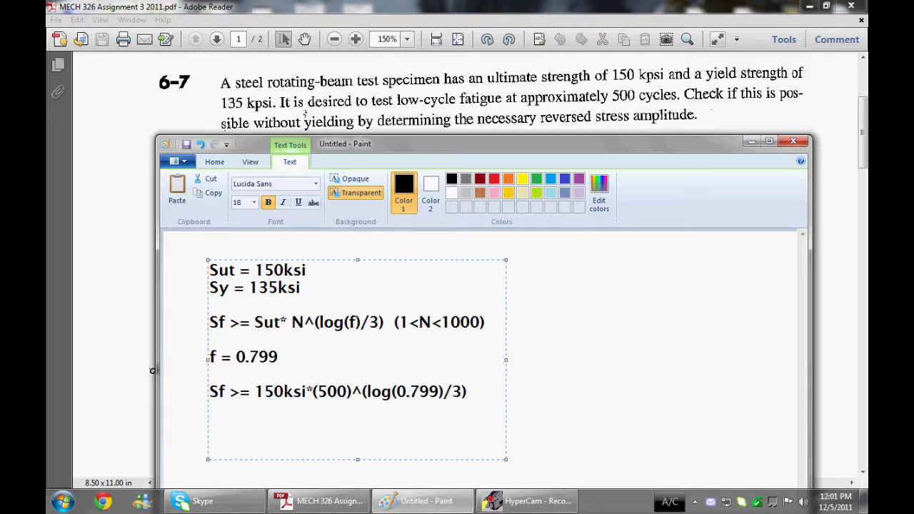
pyautogui.press('Return')
pyautogui.write('= 122.6ksi')
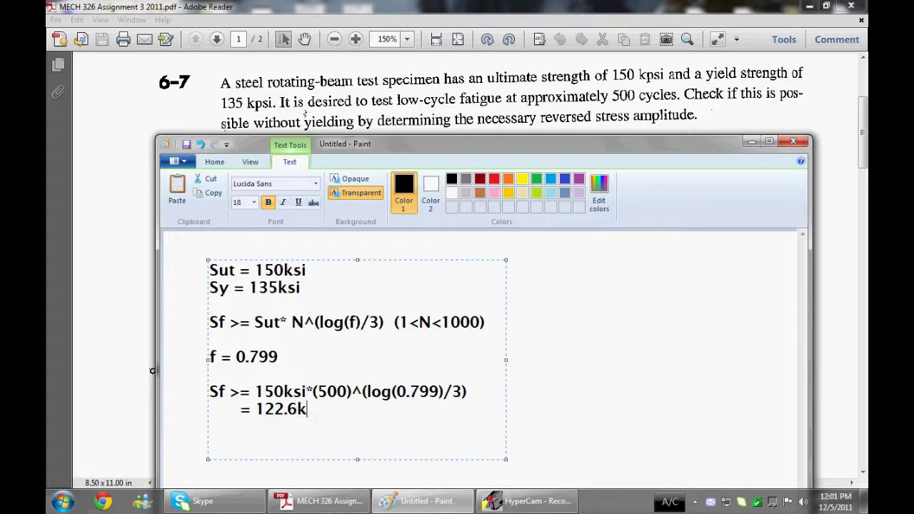
pyautogui.press('Return')
pyautogui.press('Return')
pyautogui.write('Sf')
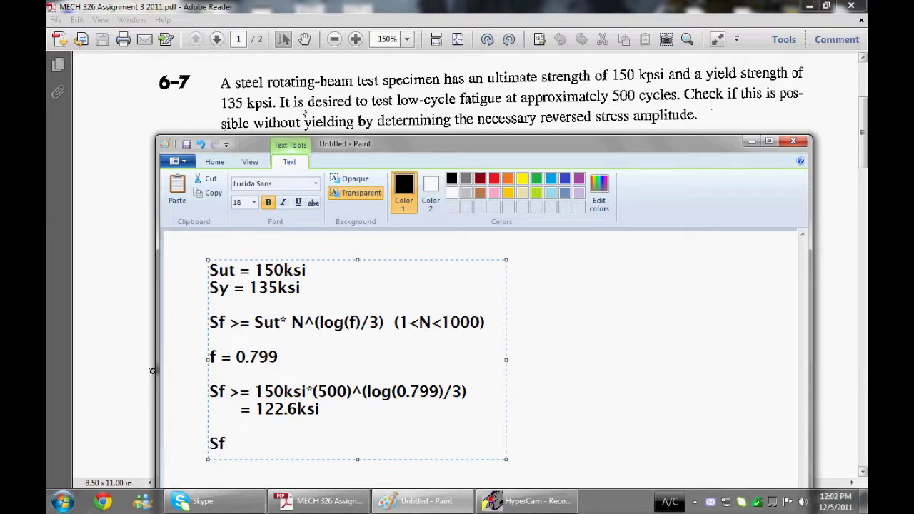
pyautogui.write('<Sy')
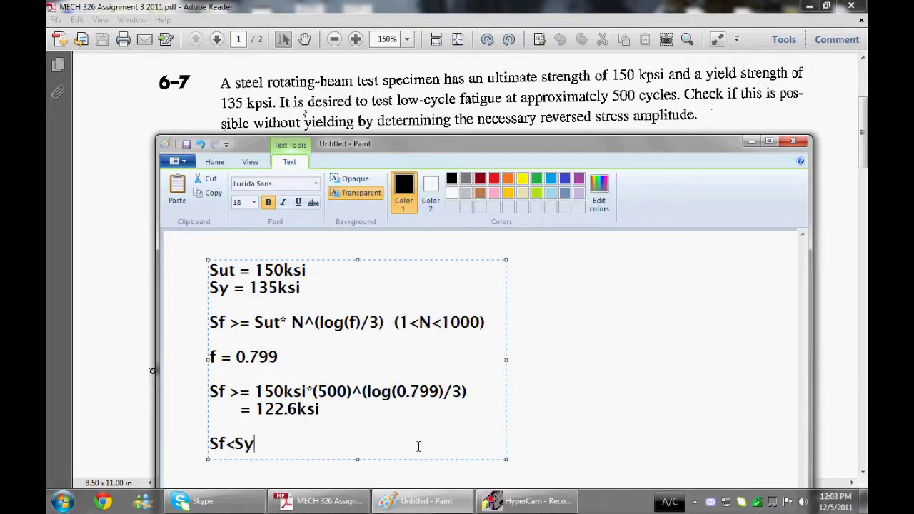
pyautogui.press('Return')
pyautogui.press('Return')
# Step: Below 'Sf<Sy', write the cycle formula 'N = (Sf/Sut)^(3/log(f))'
pyautogui.moveTo(479, 143); pyautogui.dragTo(473, 124)
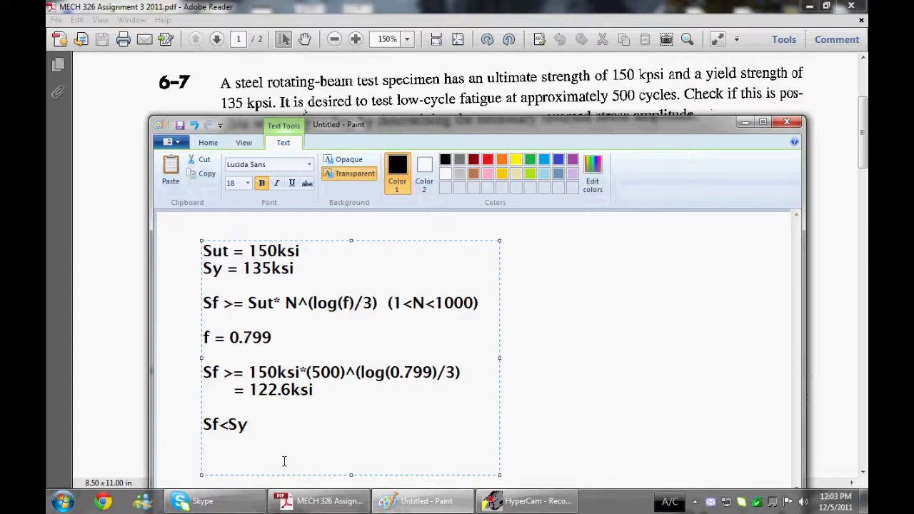
pyautogui.moveTo(478, 302); pyautogui.dragTo(194, 303)
pyautogui.click(239, 443)
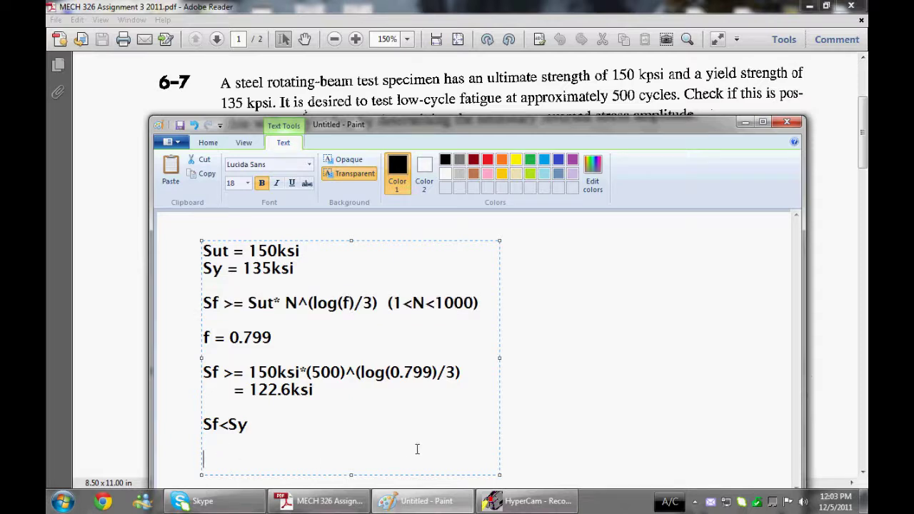
pyautogui.write('N = (Sf')
pyautogui.press('BackSpace')
pyautogui.press('BackSpace')
pyautogui.write('(Sf/Sut)')
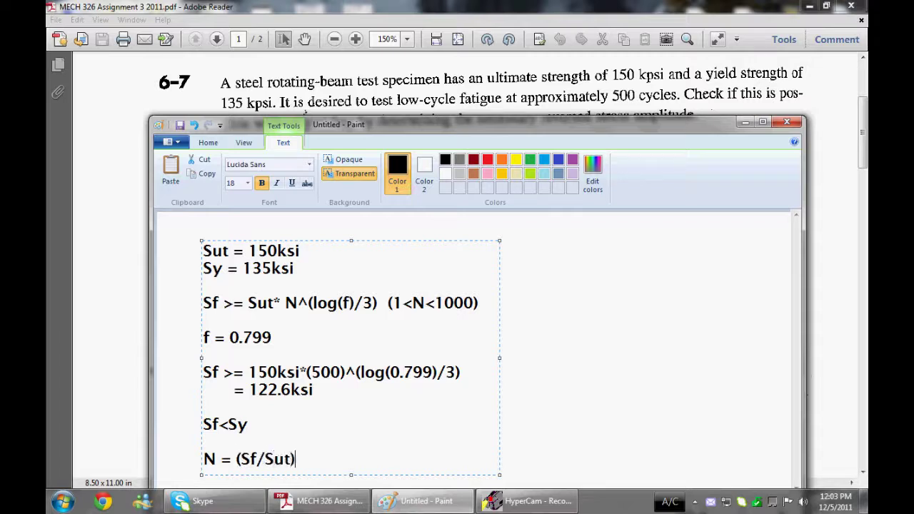
pyautogui.write('^(3/log(f))')
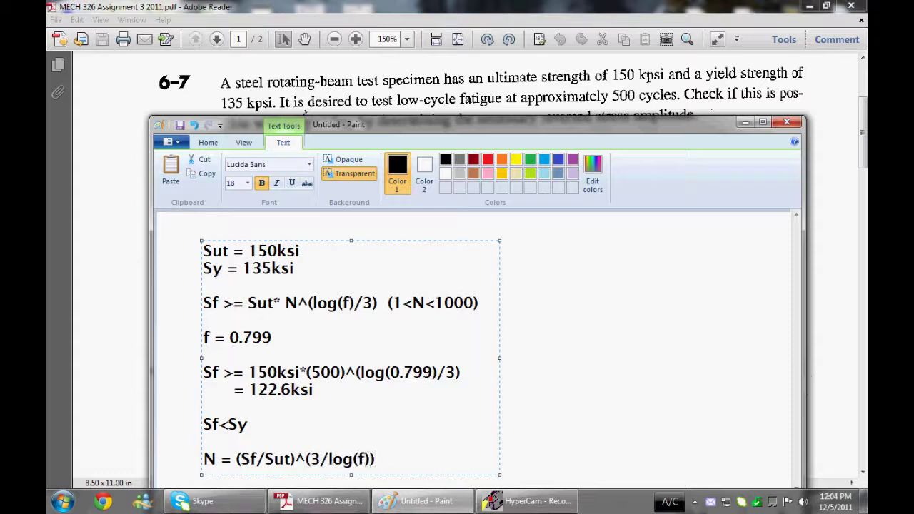
# Step: Add the substitution line '=(135/150)^(3/log(0.799))' under the N formula
pyautogui.press('Return')
pyautogui.write('=(135/1')
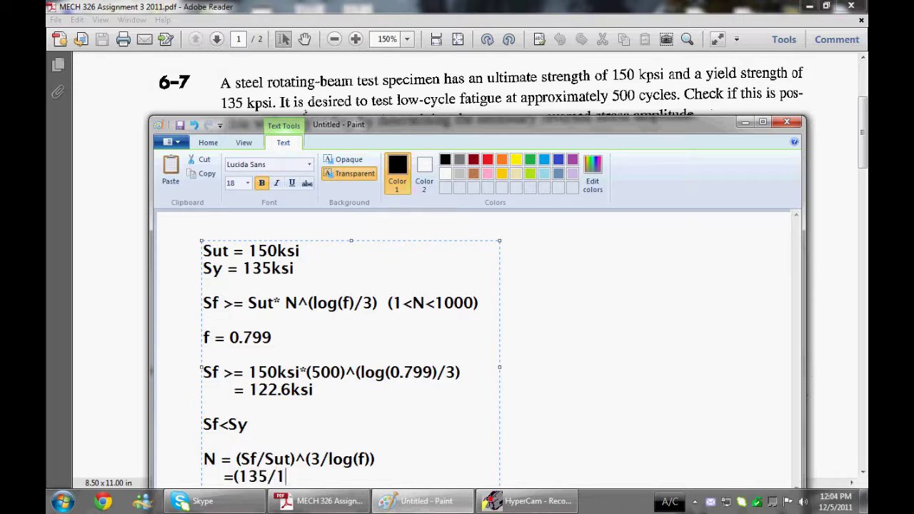
pyautogui.write('50)^(3/log')
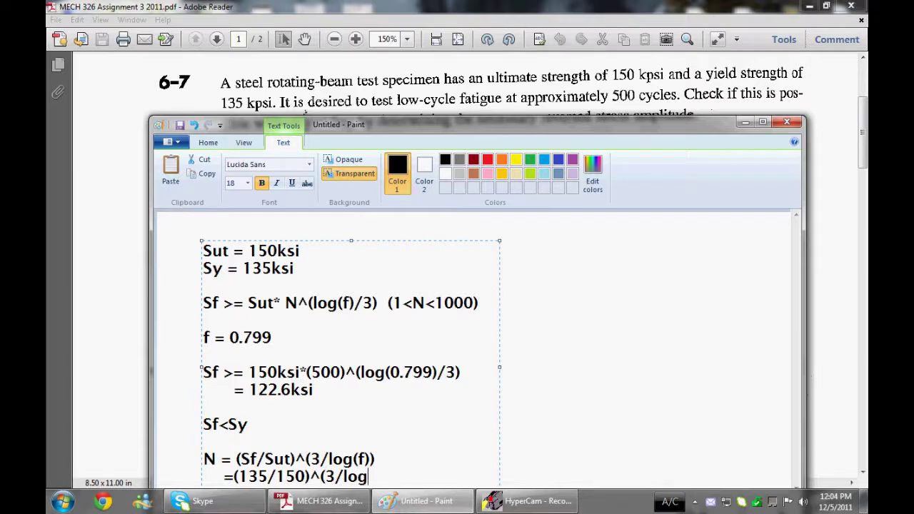
pyautogui.write('(0.799))')
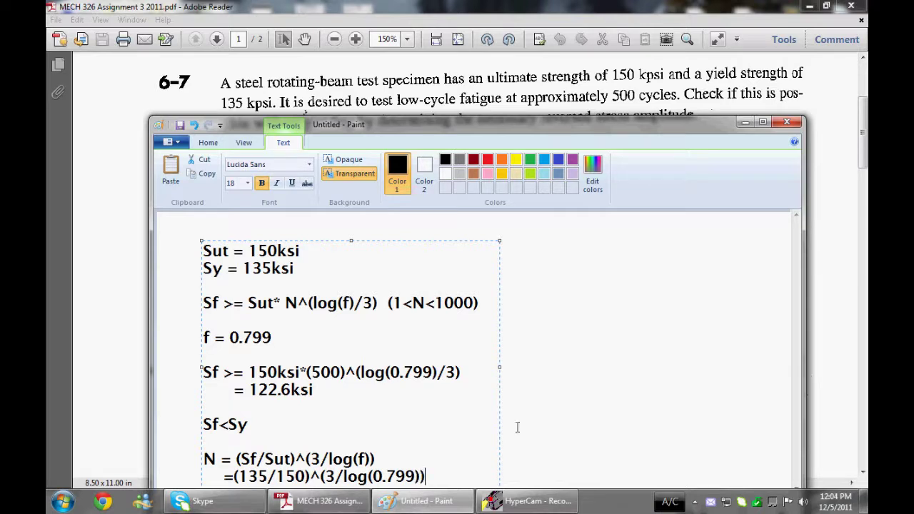
# Step: Add the final result line '=25.6 cycles' beneath the substitution
pyautogui.moveTo(509, 140); pyautogui.dragTo(508, 96)
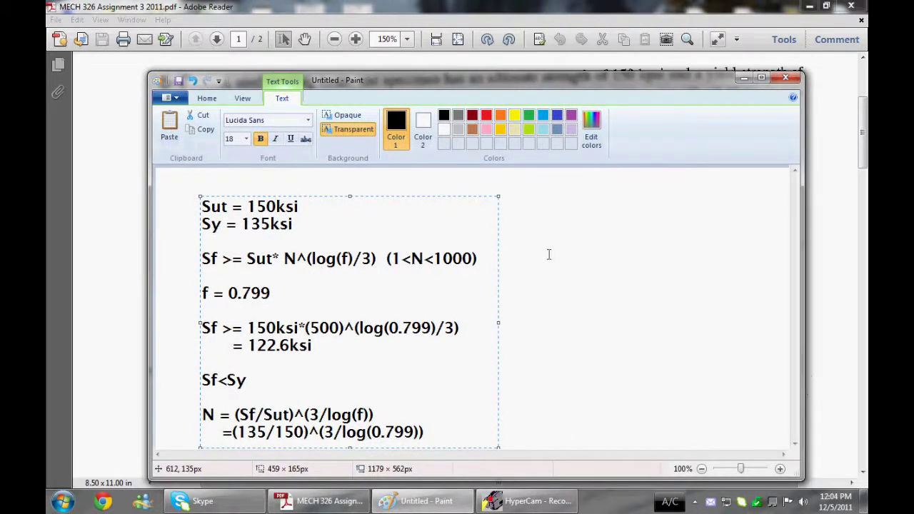
pyautogui.press('Return')
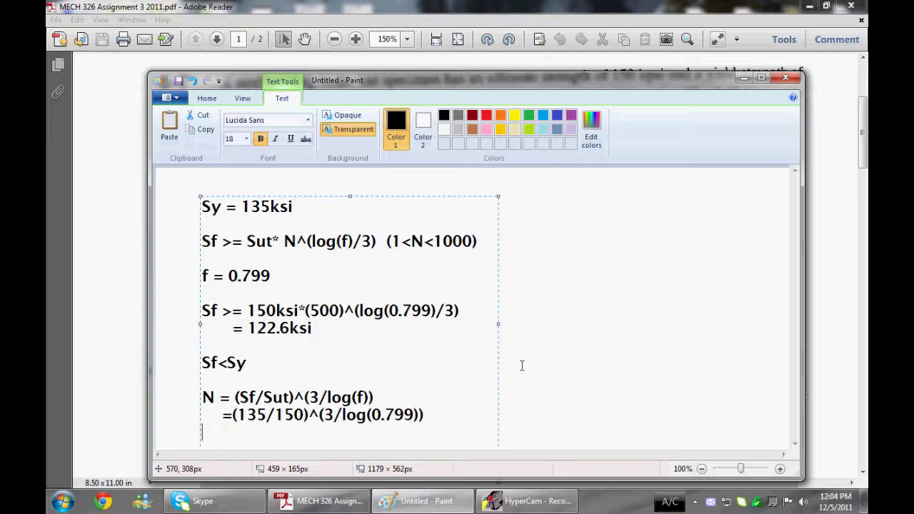
pyautogui.press('BackSpace')
pyautogui.press('BackSpace')
pyautogui.press('BackSpace')
pyautogui.press('BackSpace')
pyautogui.press('BackSpace')
pyautogui.press('BackSpace')
pyautogui.press('BackSpace')
pyautogui.press('BackSpace')
pyautogui.press('Return')
pyautogui.write('=25.6 cycles')
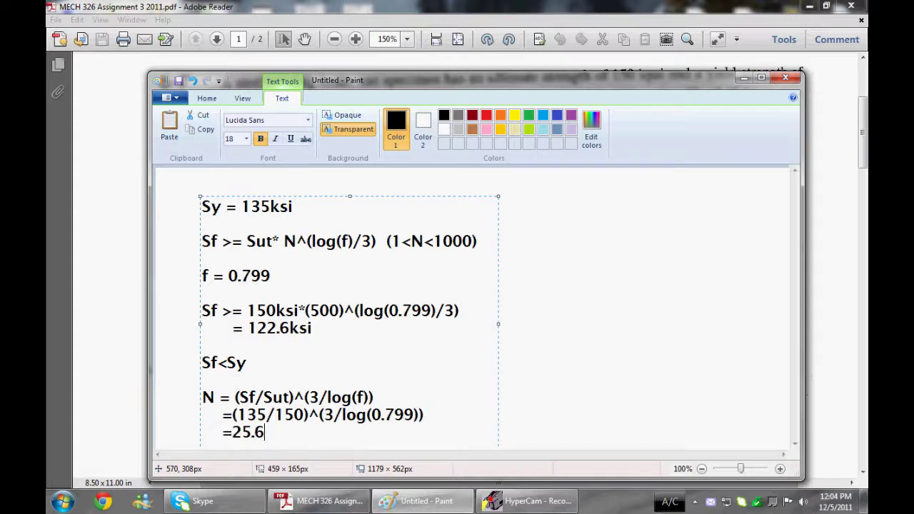